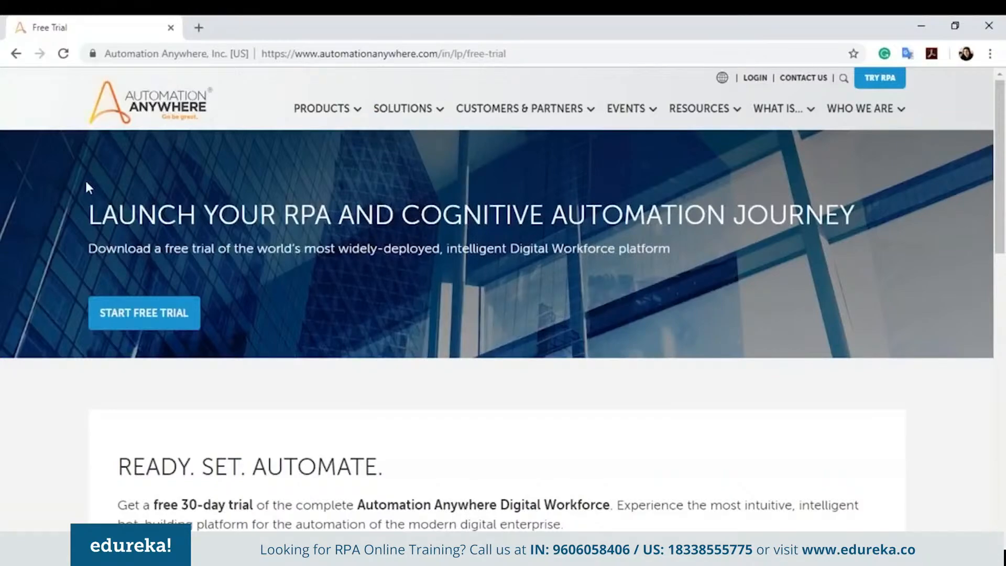
Open the Automation Anywhere free trial sign-up form and review the fields it asks for.
left_click(140, 314)
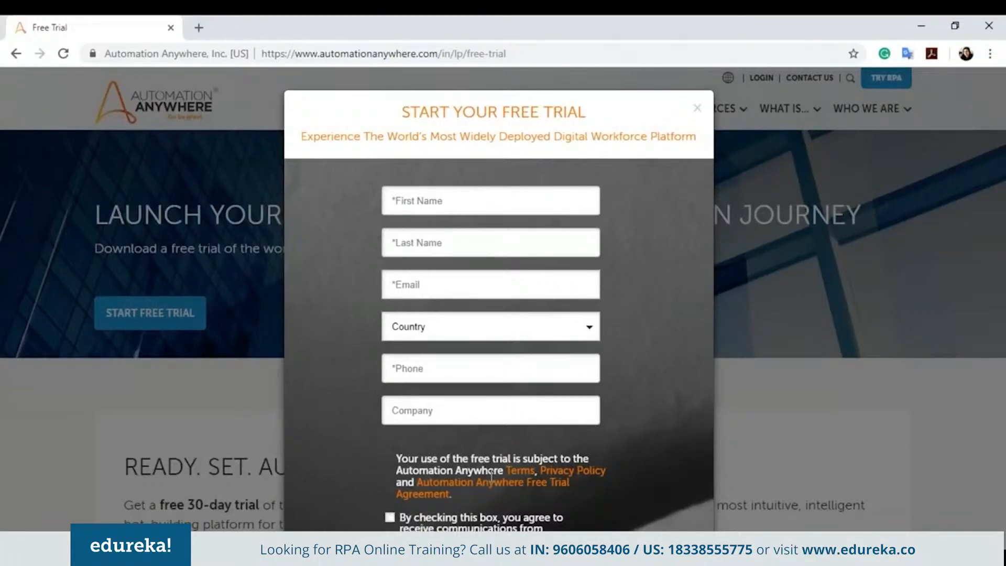
scroll(520, 229, "down", 2)
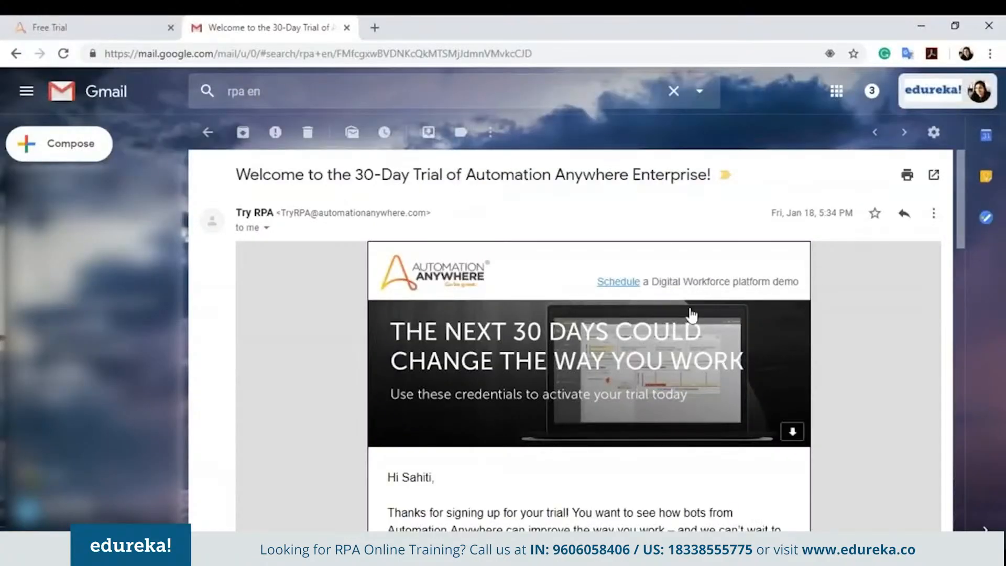
Search the Gmail mailbox for "iq bot" and open the IQ Bot trial email at its login instructions.
scroll(554, 452, "down", 3)
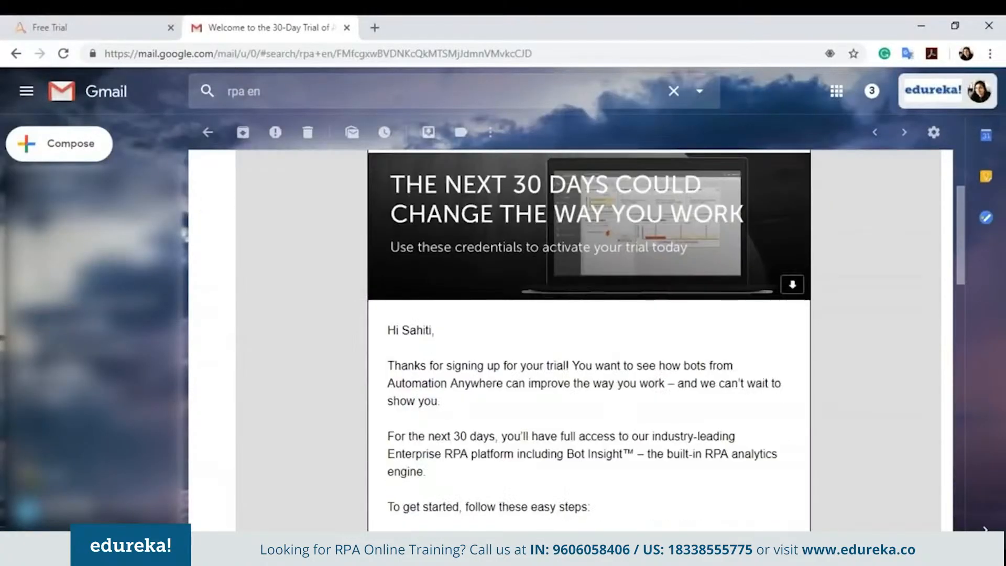
scroll(557, 451, "up", 3)
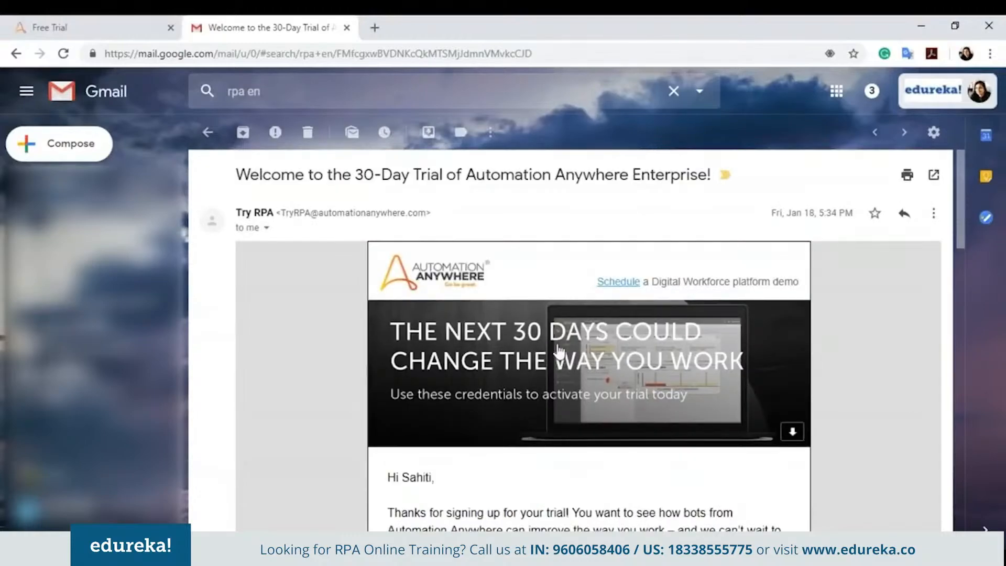
left_click(356, 96)
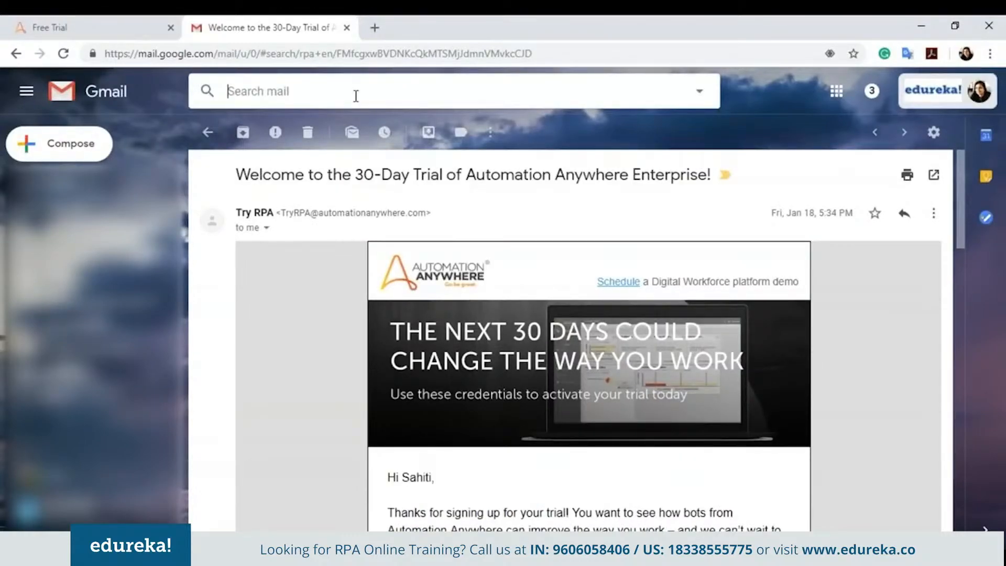
type("iq ")
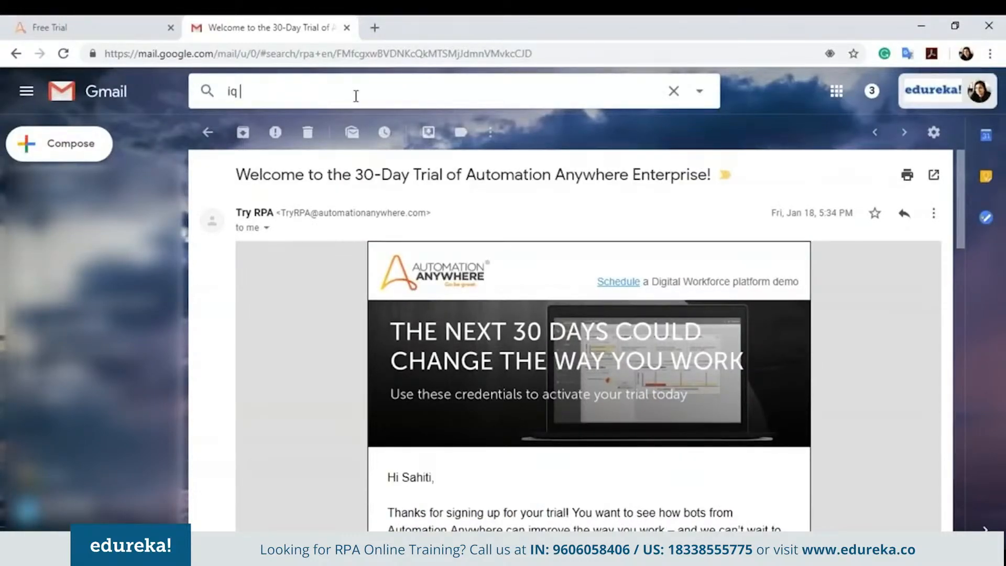
type("bot")
key("Return")
scroll(595, 341, "down", 4)
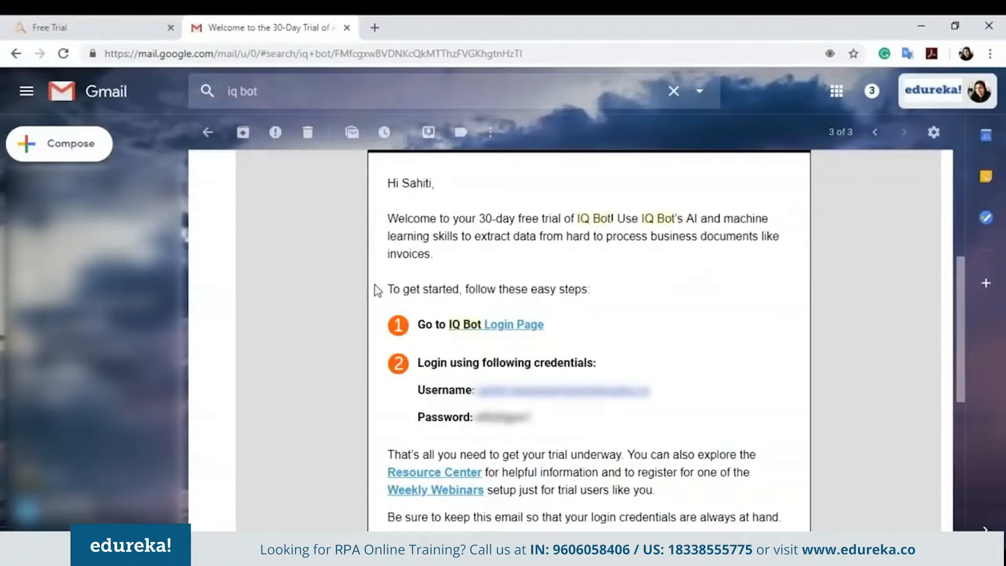
Open the IQ Bot login page from the email in a new tab and log in with the filled-in trial credentials.
right_click(488, 336)
left_click(511, 341)
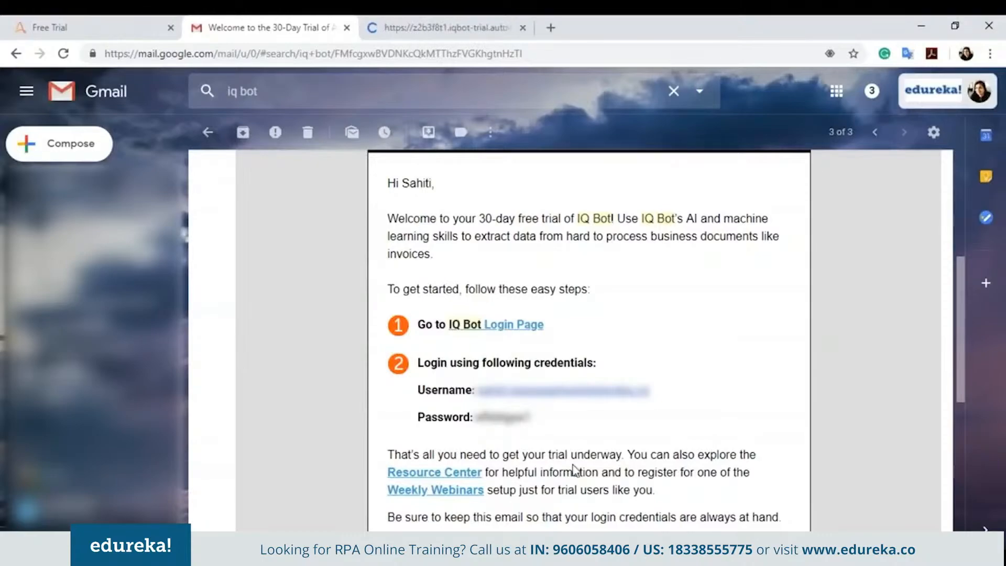
left_click(402, 26)
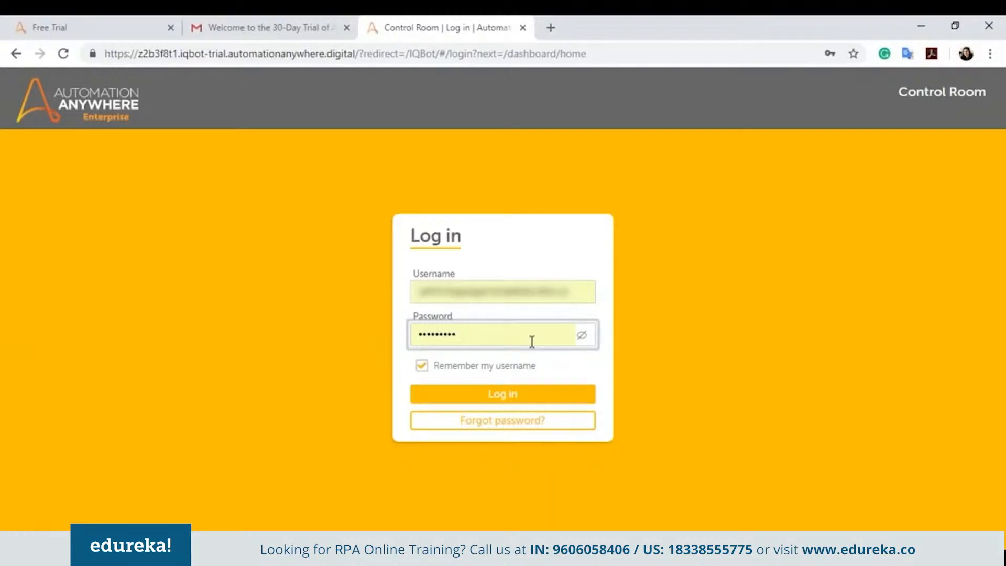
left_click(627, 371)
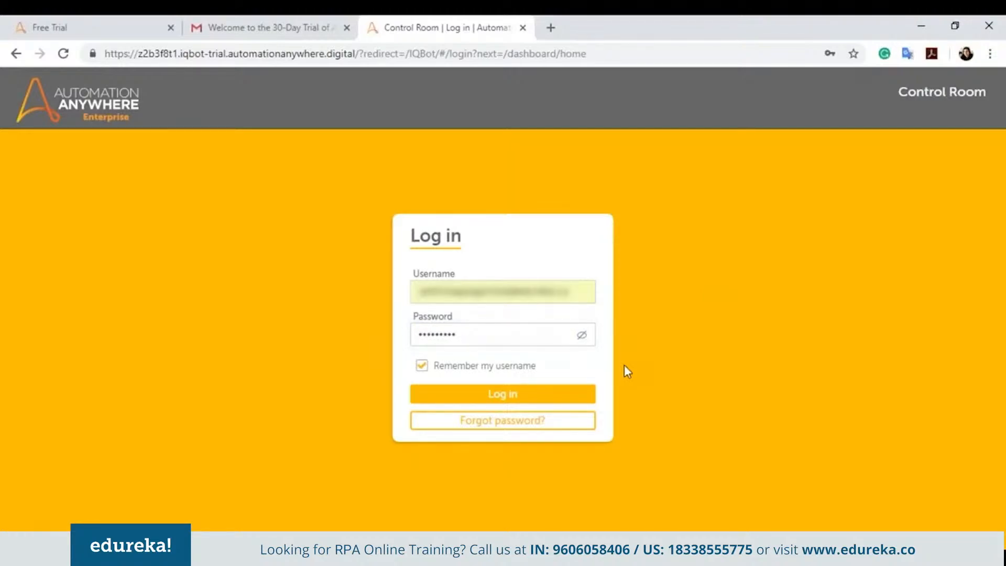
left_click(535, 400)
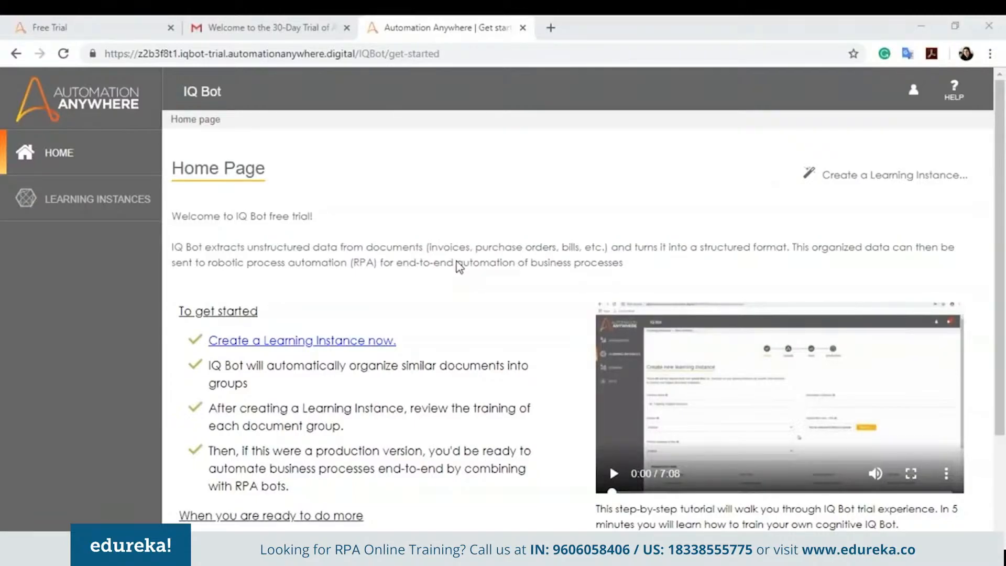
Switch to the Setup folder in File Explorer and run the Automation_Anywhere_Enterprise_Client installer.
key("ctrl+shift+Tab")
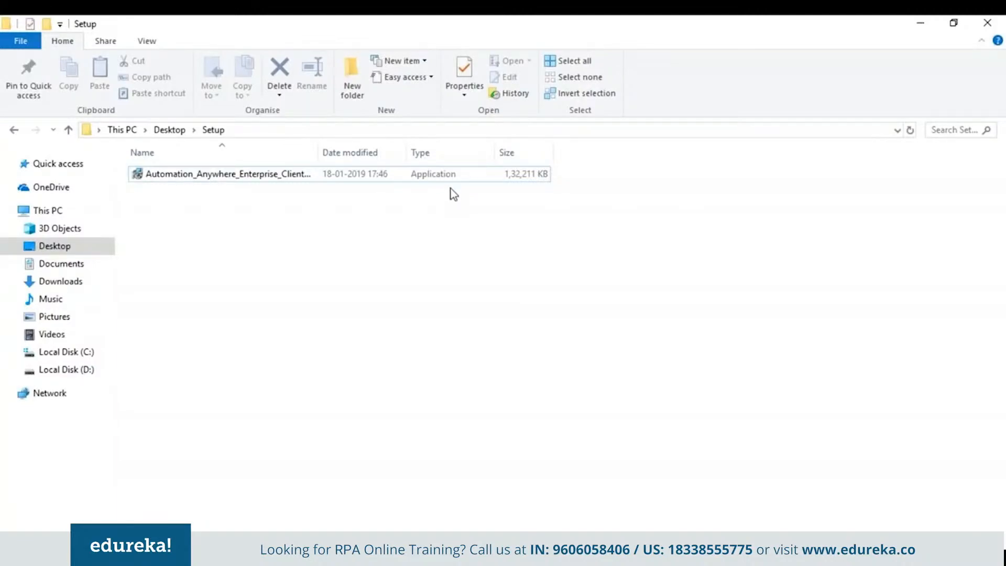
left_click(450, 180)
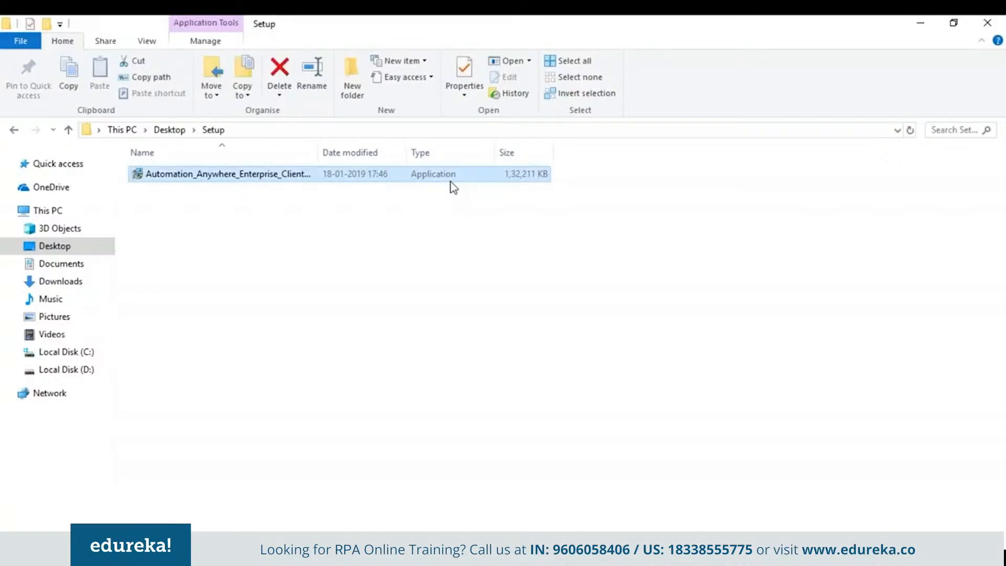
double_click(451, 182)
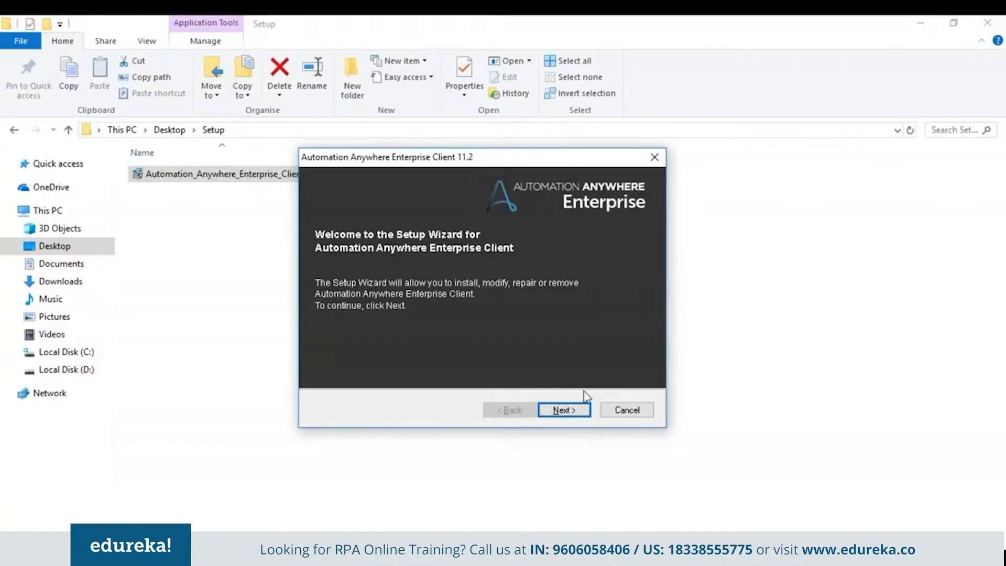
Accept the license terms, install Enterprise Client 11.2 with the default folder and plugins, and finish setup with launching the client enabled.
left_click(579, 423)
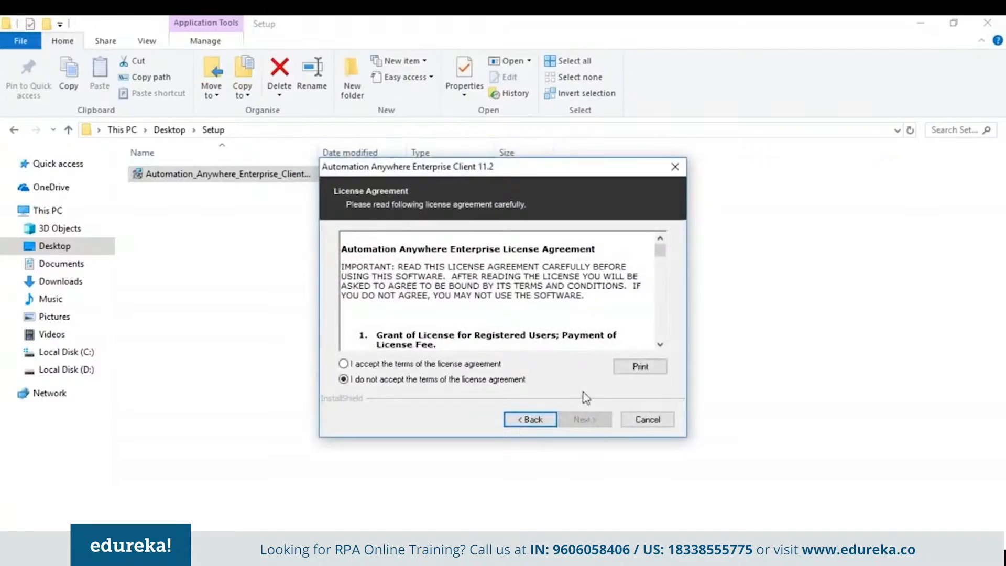
left_click(354, 366)
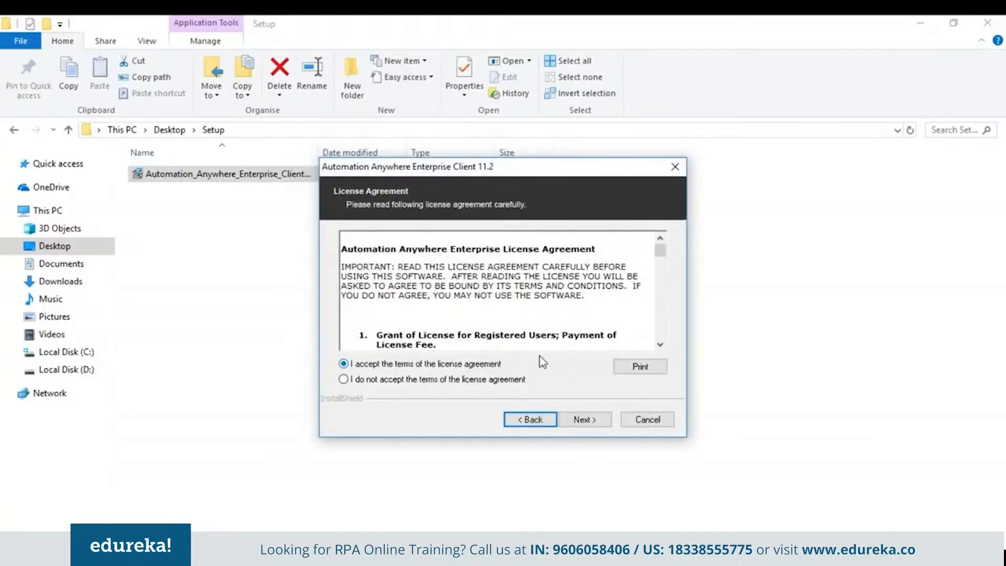
left_click(576, 423)
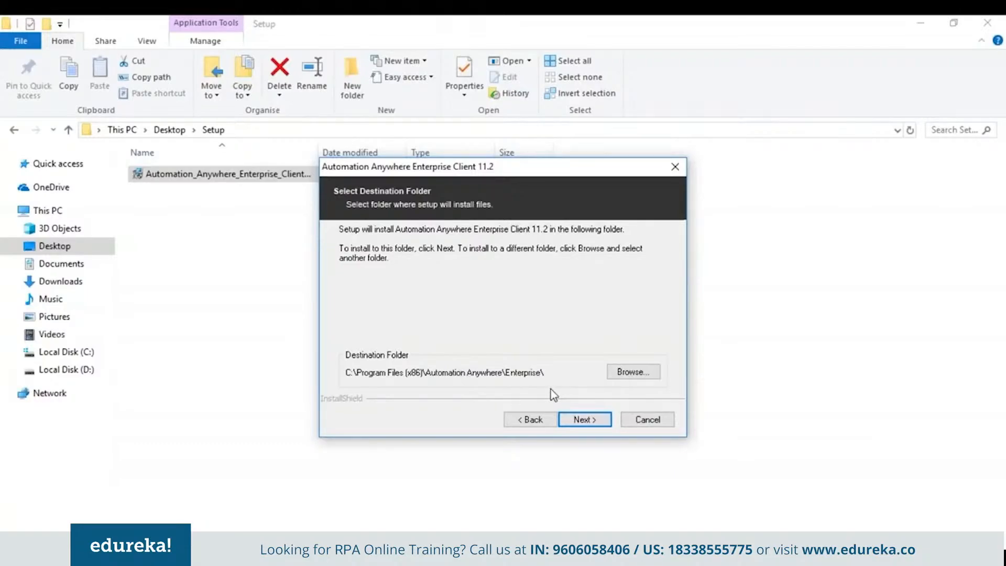
left_click(600, 423)
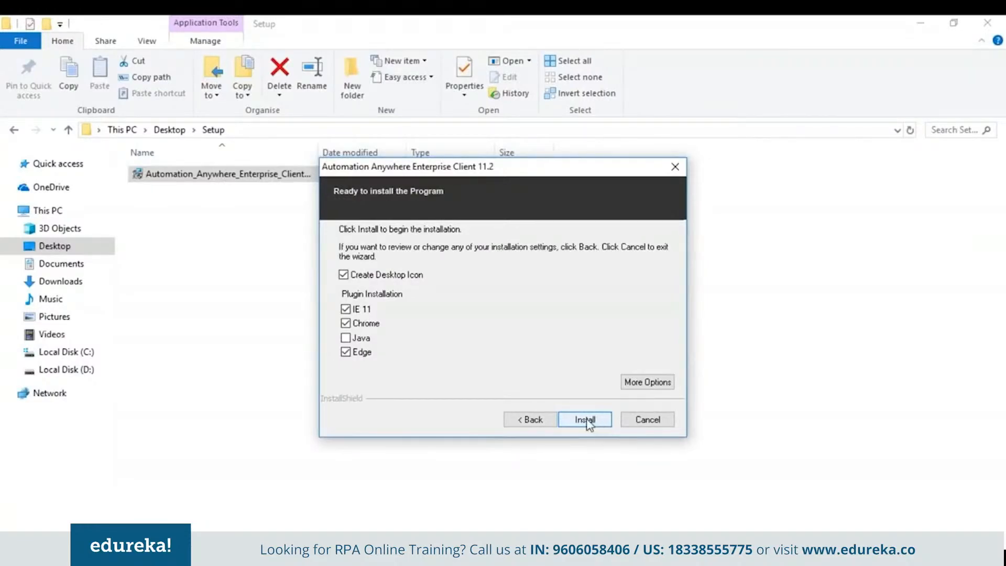
left_click(599, 425)
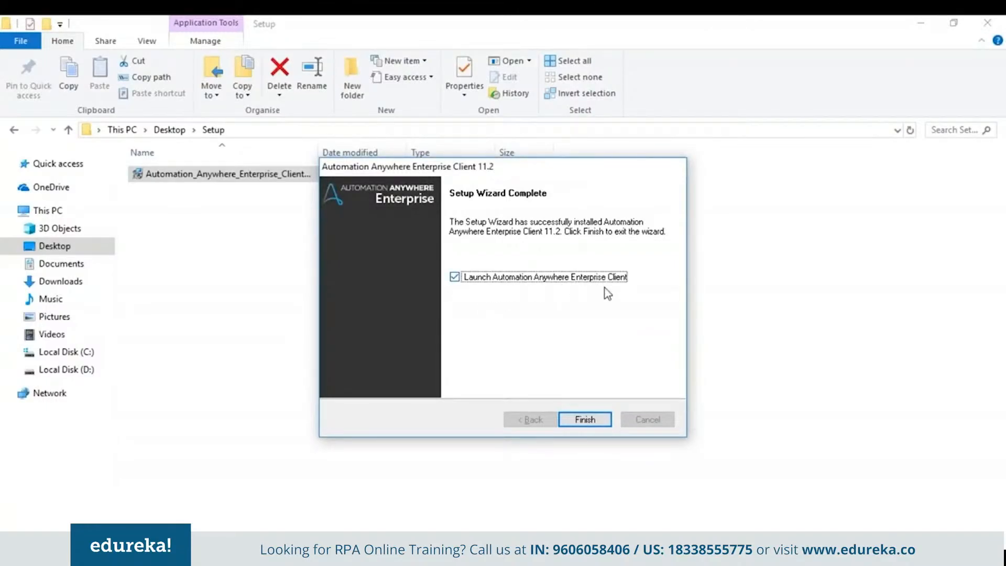
left_click(591, 424)
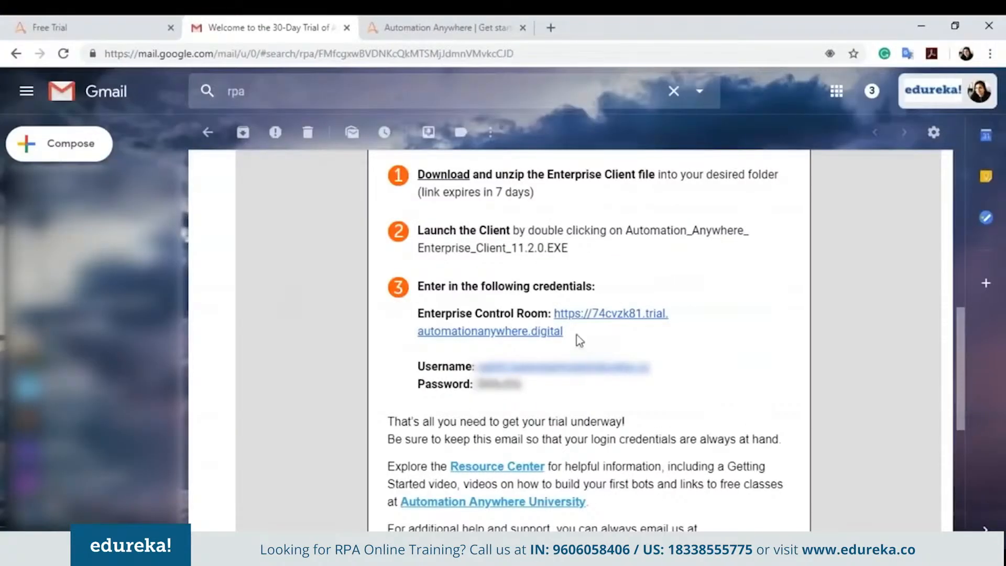
left_click_drag(577, 338, 554, 313)
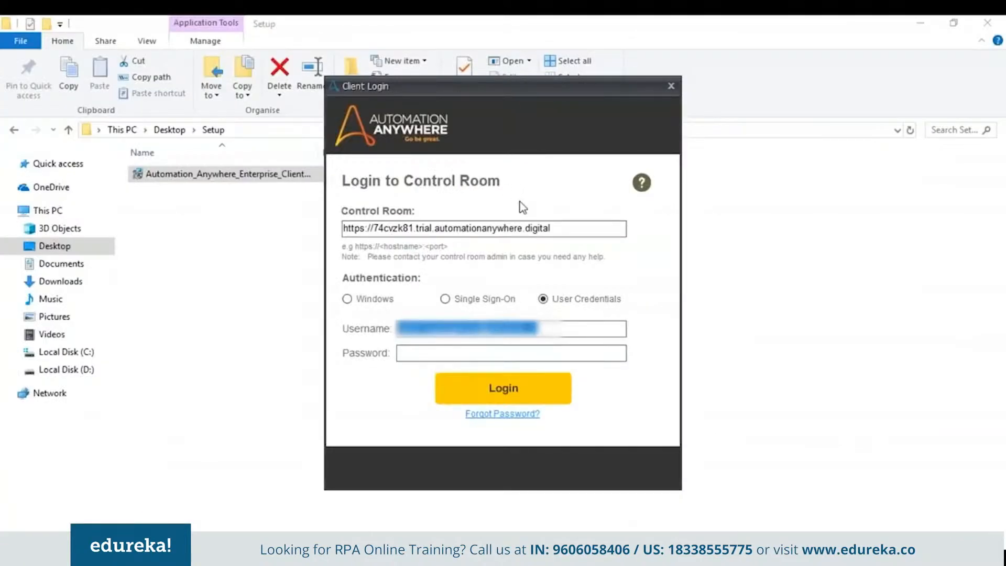
left_click_drag(554, 228, 293, 227)
left_click_drag(649, 365, 478, 365)
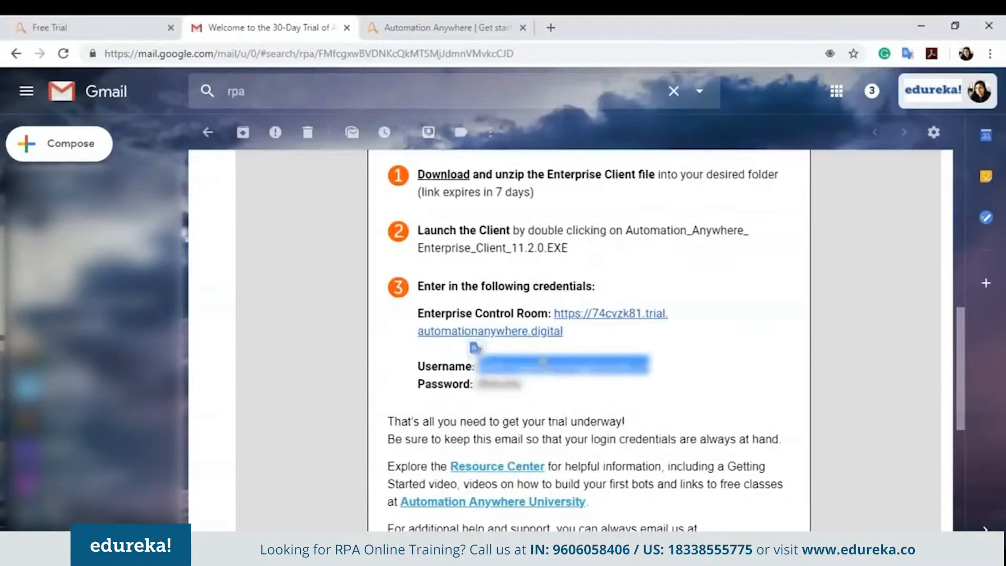
left_click_drag(521, 384, 478, 384)
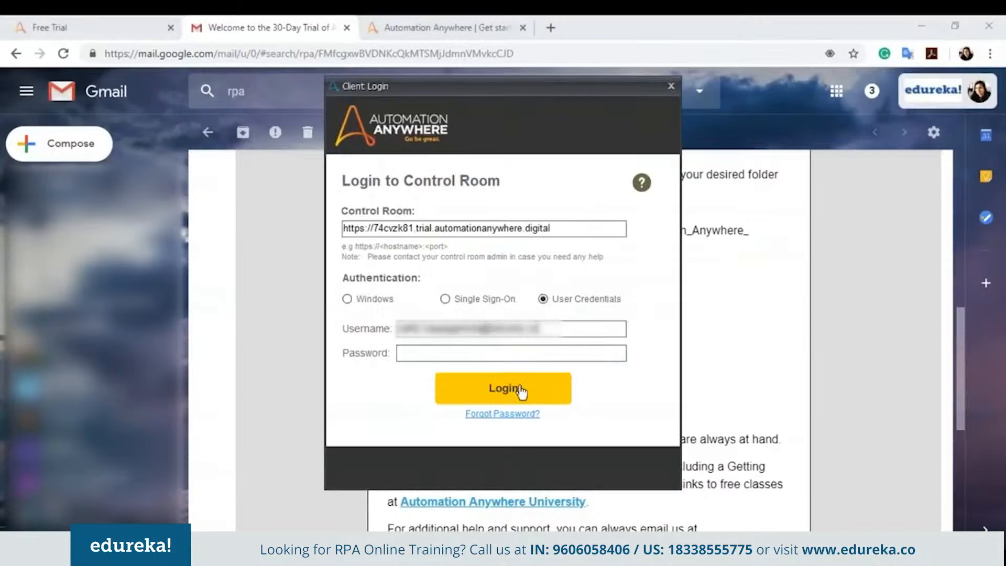
left_click(497, 359)
key("ctrl+v")
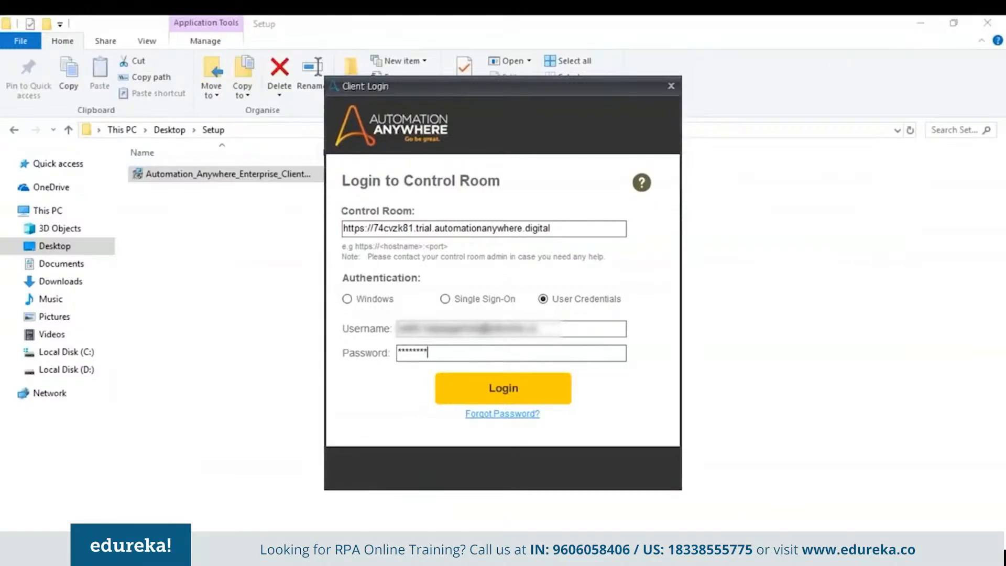
left_click(521, 396)
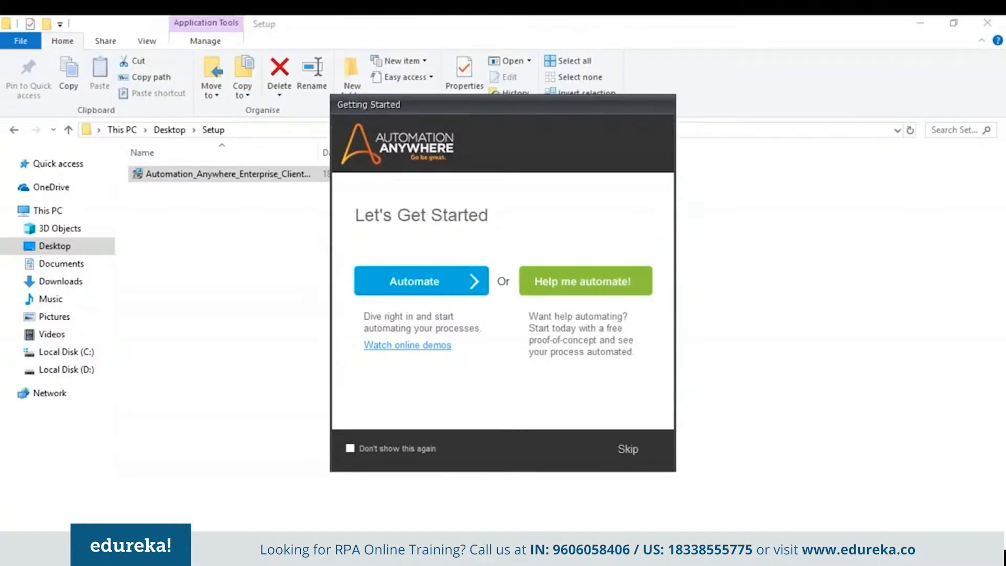
left_click(630, 452)
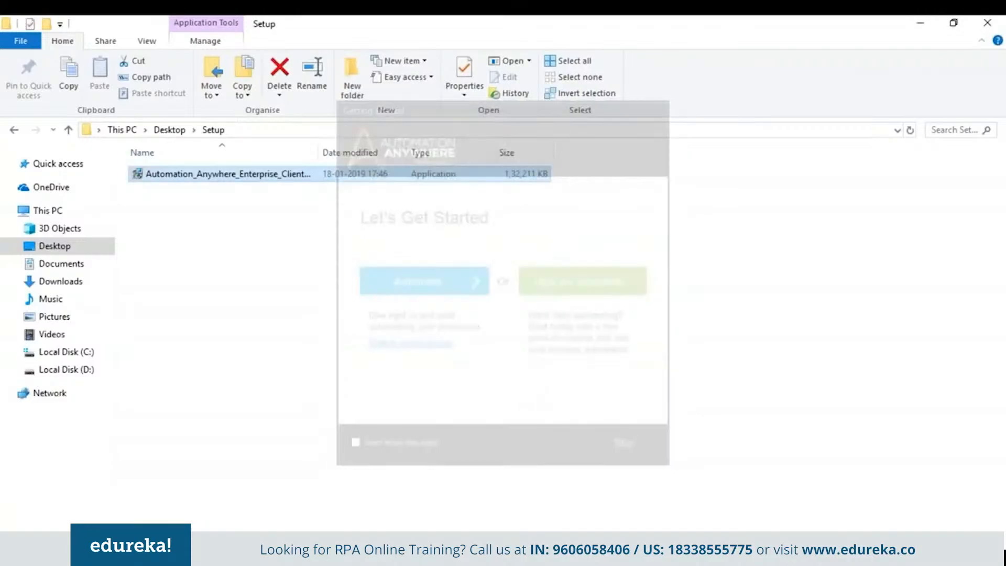